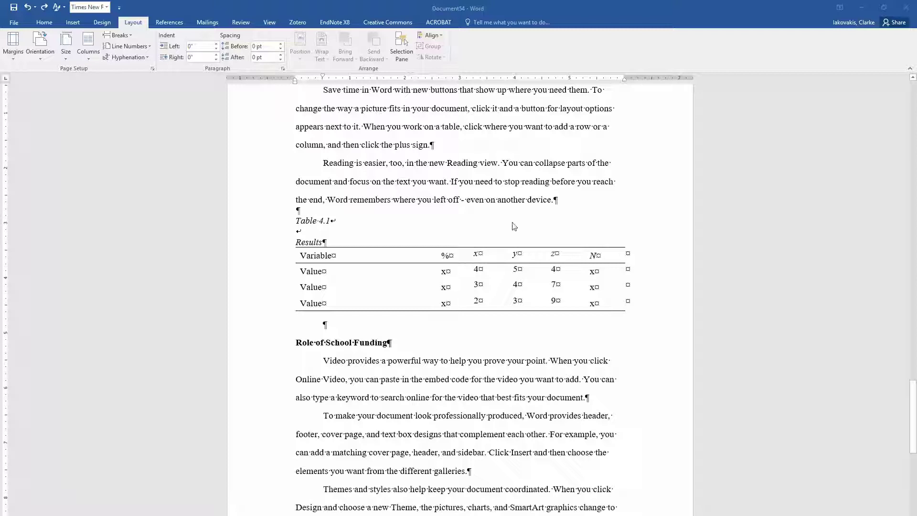
Add a new paragraph after 'another device.' and insert a Next Page section break before the Table 4.1 caption.
{"action": "left_click", "coordinate": [564, 203]}
{"action": "key", "text": "Return"}
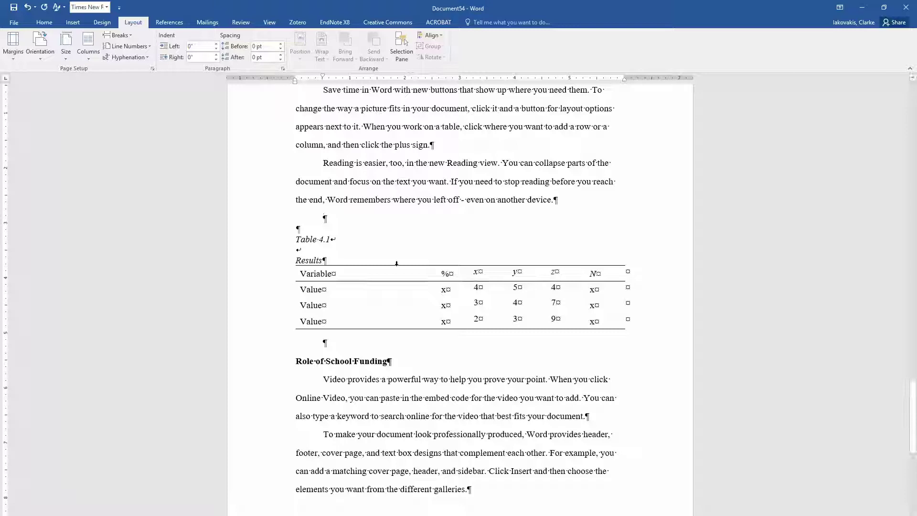
{"action": "left_click", "coordinate": [120, 35]}
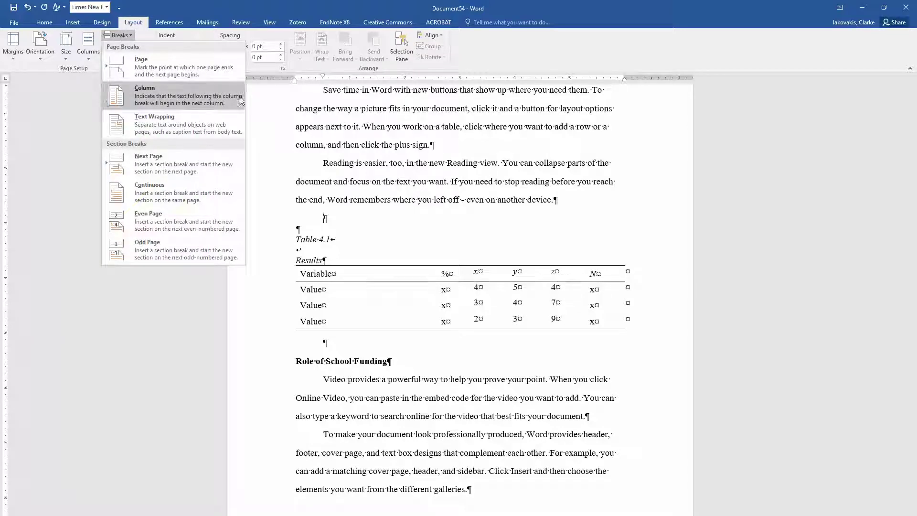
{"action": "left_click", "coordinate": [163, 168]}
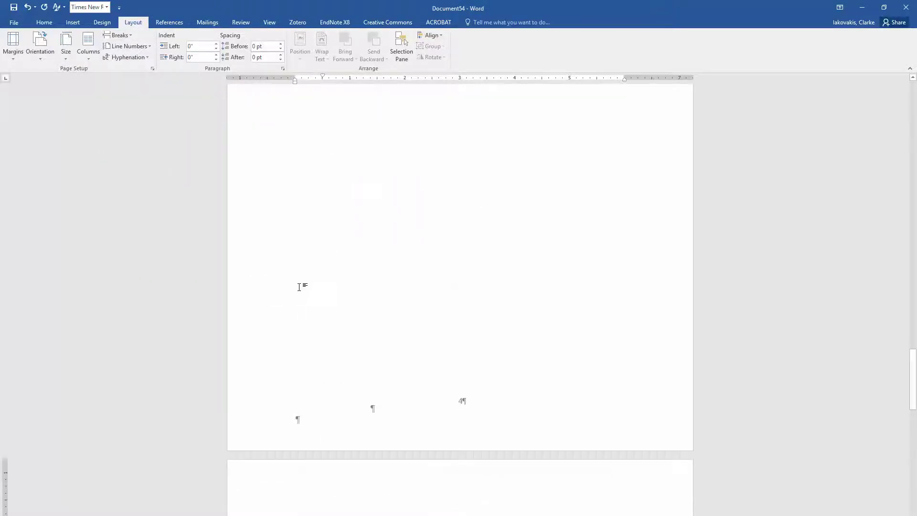
{"action": "scroll", "coordinate": [300, 287], "scroll_direction": "up", "scroll_amount": 1}
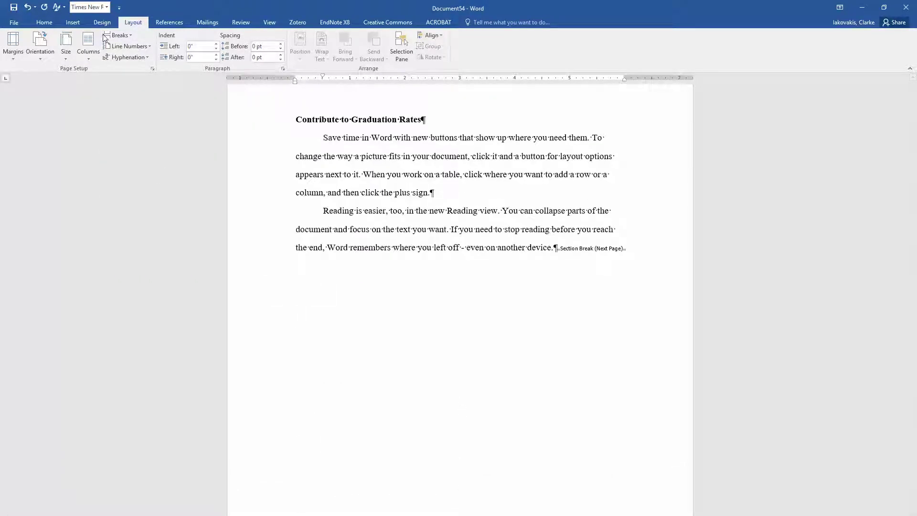
Show formatting marks and move the section break onto its own line.
{"action": "left_click", "coordinate": [42, 22]}
{"action": "left_click", "coordinate": [301, 41]}
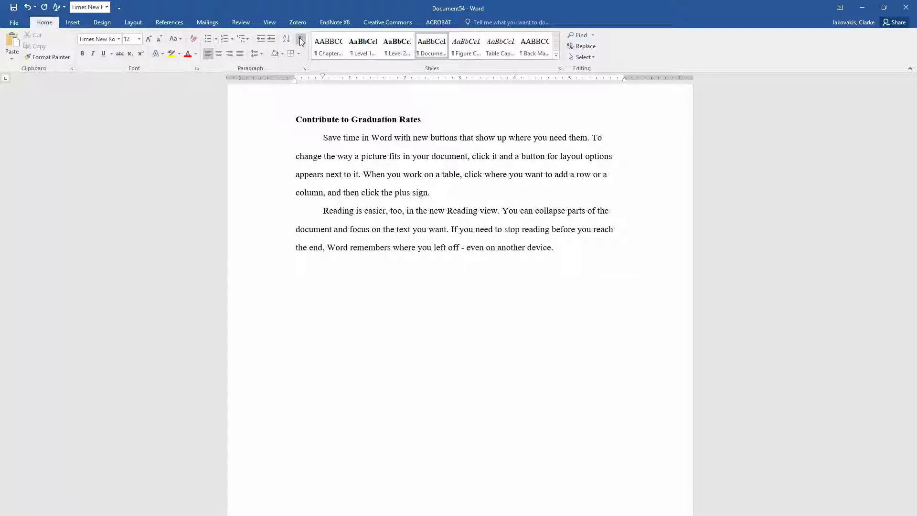
{"action": "left_click", "coordinate": [301, 41]}
{"action": "left_click", "coordinate": [301, 41]}
{"action": "left_click", "coordinate": [303, 42]}
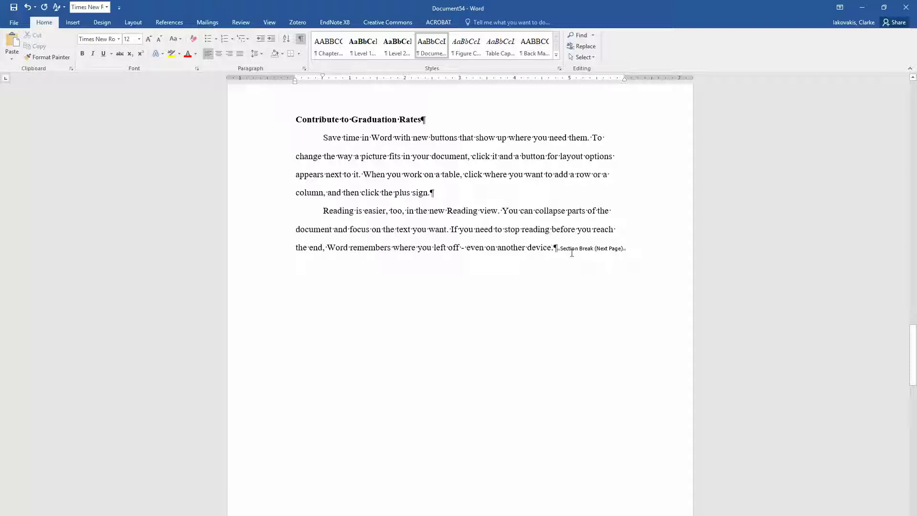
{"action": "left_click", "coordinate": [556, 249]}
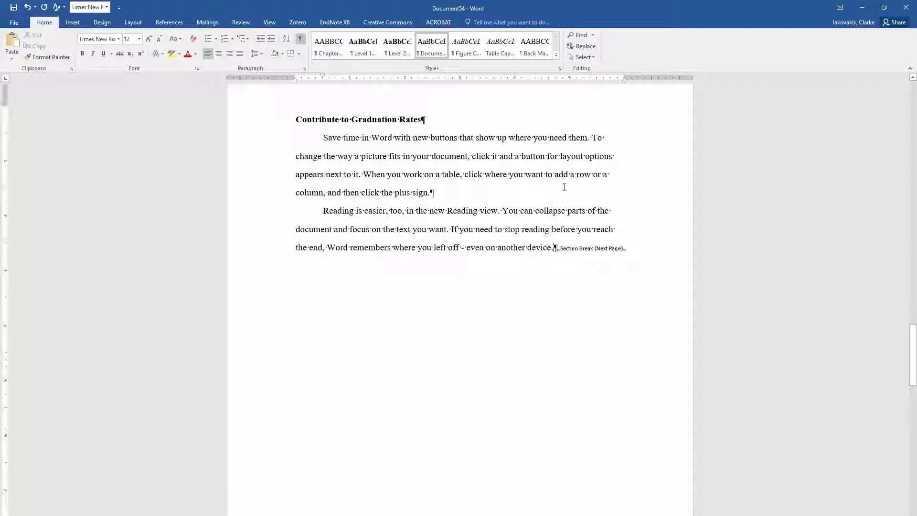
{"action": "key", "text": "Return"}
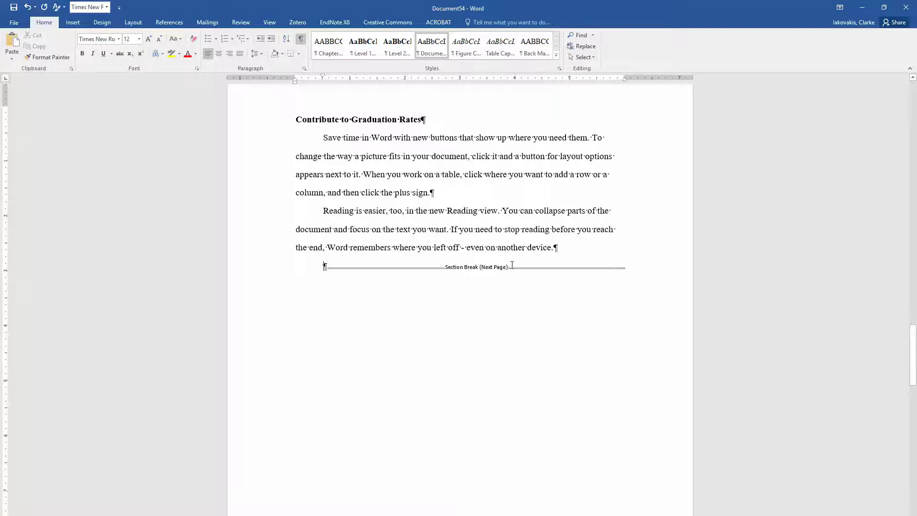
Delete the empty paragraph above the Table 4.1 caption.
{"action": "scroll", "coordinate": [491, 279], "scroll_direction": "down", "scroll_amount": 8}
{"action": "scroll", "coordinate": [491, 279], "scroll_direction": "down", "scroll_amount": 3}
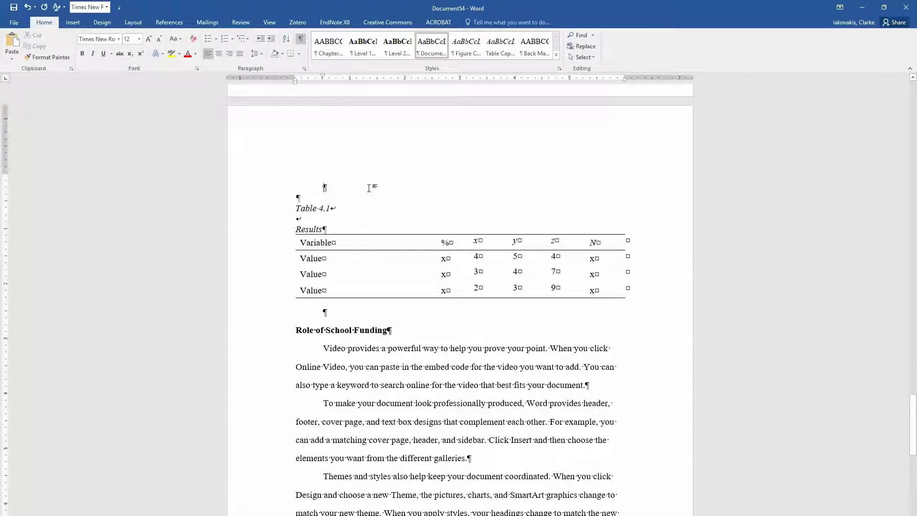
{"action": "key", "text": "Delete"}
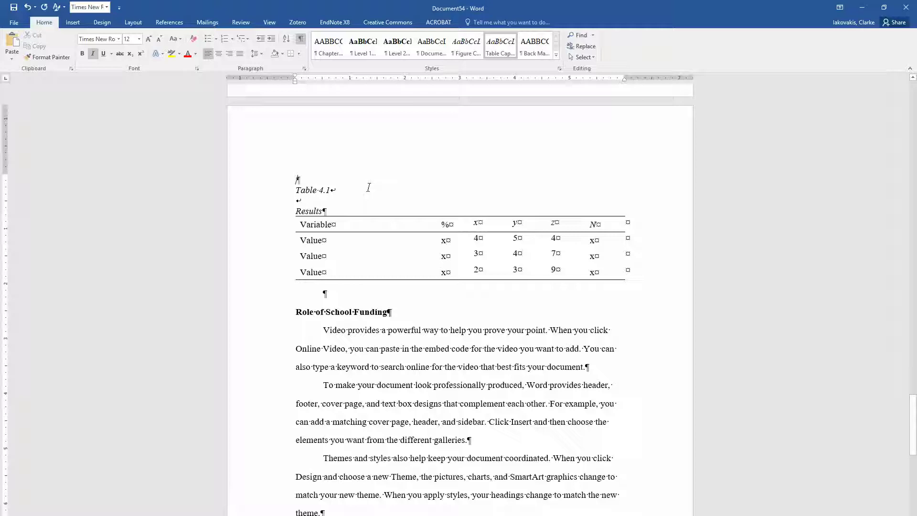
Insert a Next Page section break in the empty paragraph below the Results table.
{"action": "left_click", "coordinate": [343, 295]}
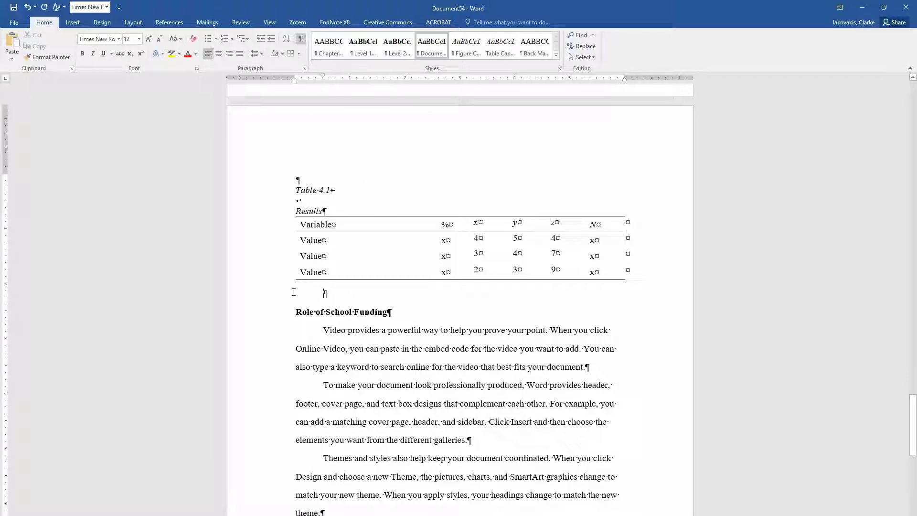
{"action": "left_click", "coordinate": [144, 23]}
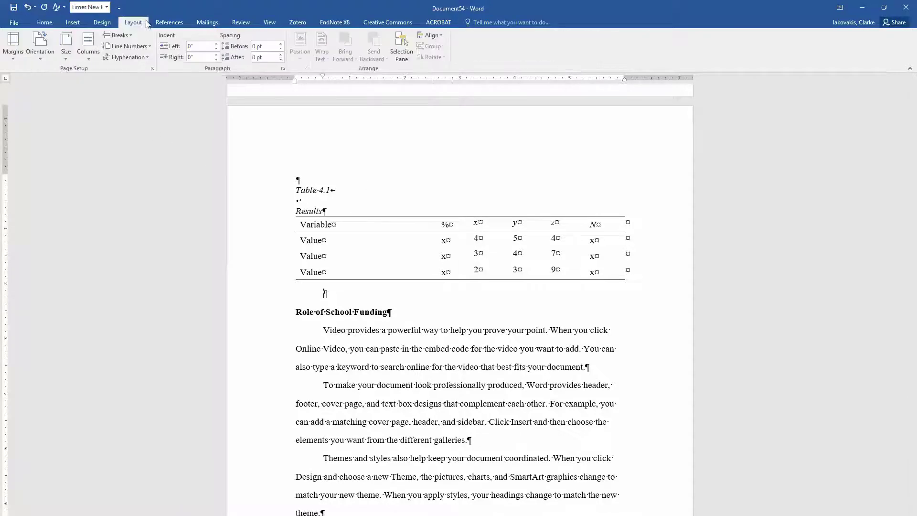
{"action": "left_click", "coordinate": [118, 36]}
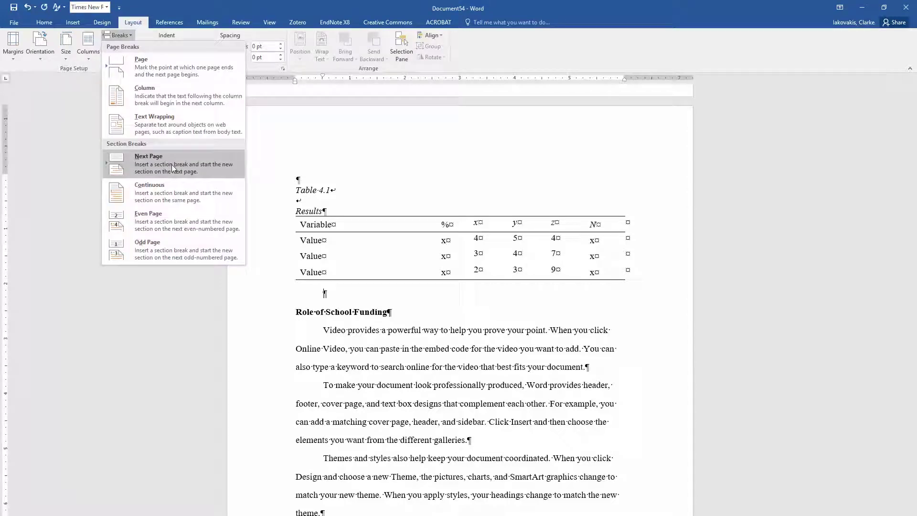
{"action": "left_click", "coordinate": [147, 162]}
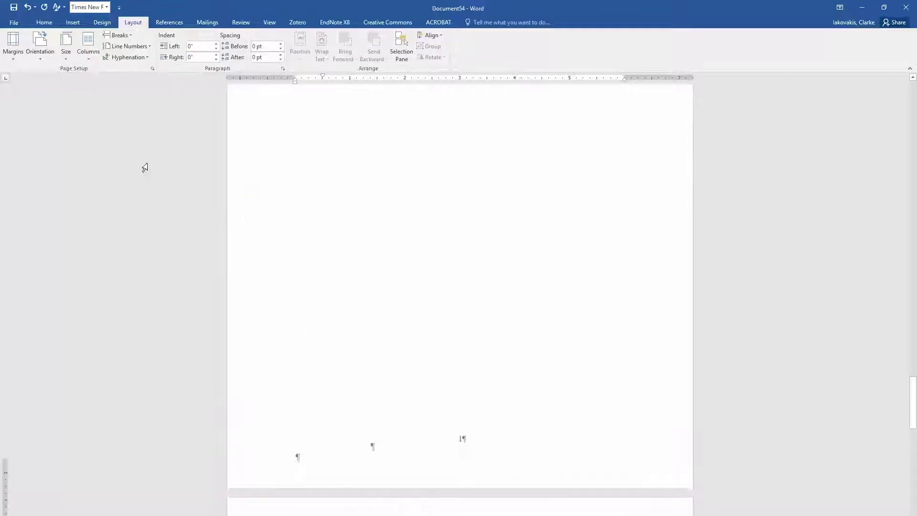
{"action": "scroll", "coordinate": [380, 340], "scroll_direction": "down", "scroll_amount": 5}
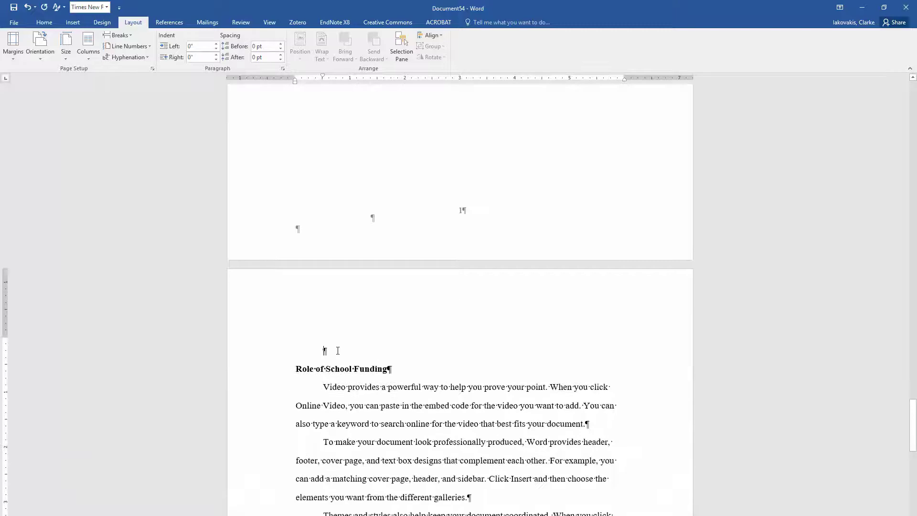
Delete the blank paragraph above 'Role of School Funding' and check the table sits alone on its page.
{"action": "key", "text": "Delete"}
{"action": "scroll", "coordinate": [338, 351], "scroll_direction": "up", "scroll_amount": 10}
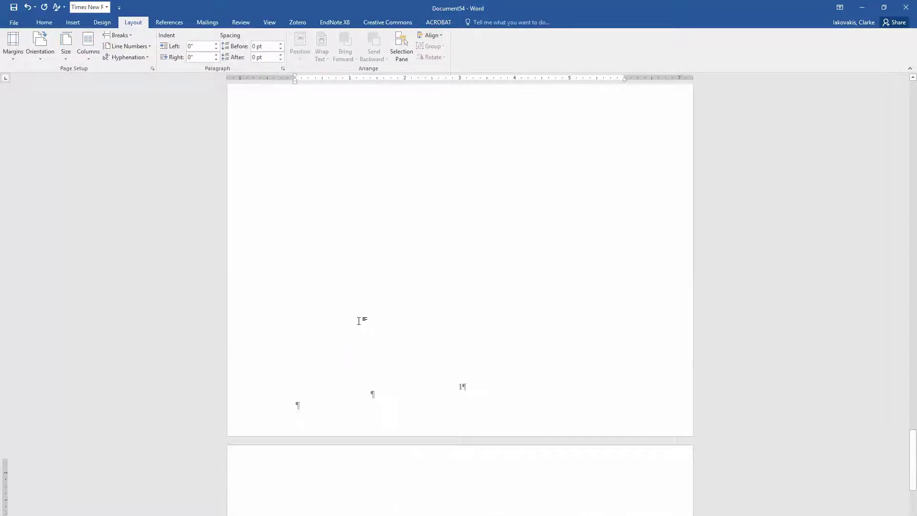
{"action": "scroll", "coordinate": [462, 299], "scroll_direction": "up", "scroll_amount": 2}
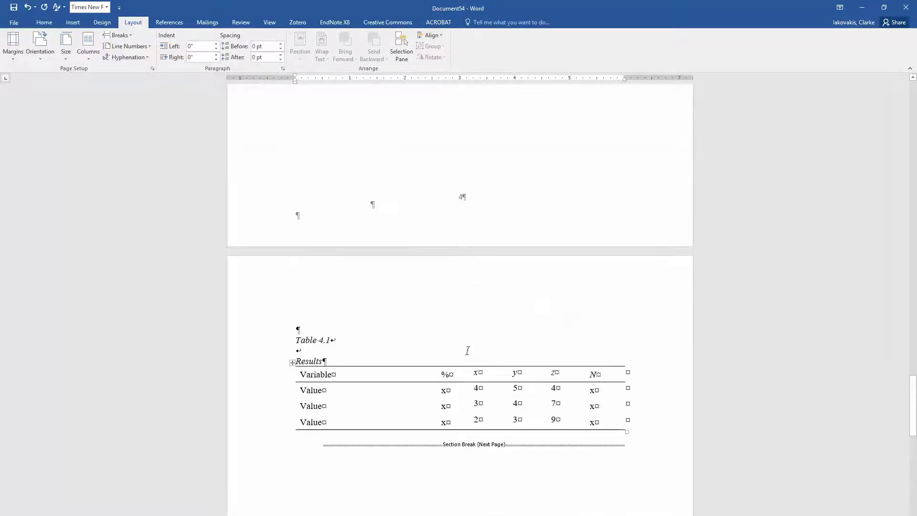
{"action": "scroll", "coordinate": [395, 409], "scroll_direction": "down", "scroll_amount": 3}
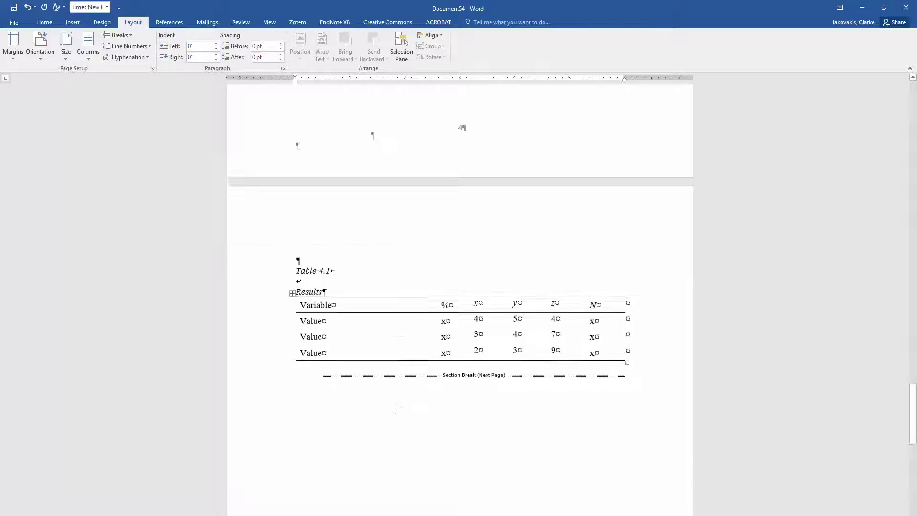
{"action": "scroll", "coordinate": [374, 318], "scroll_direction": "down", "scroll_amount": 5}
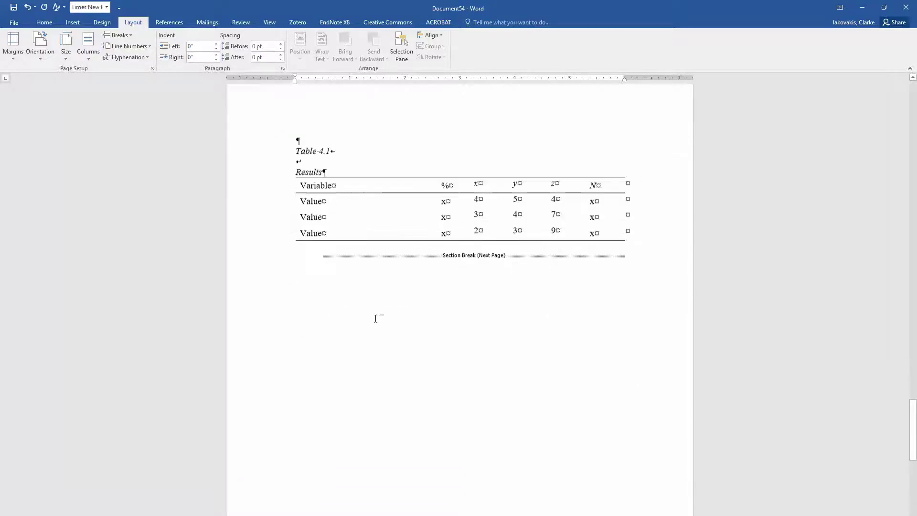
{"action": "scroll", "coordinate": [376, 319], "scroll_direction": "up", "scroll_amount": 3}
{"action": "scroll", "coordinate": [376, 319], "scroll_direction": "up", "scroll_amount": 1}
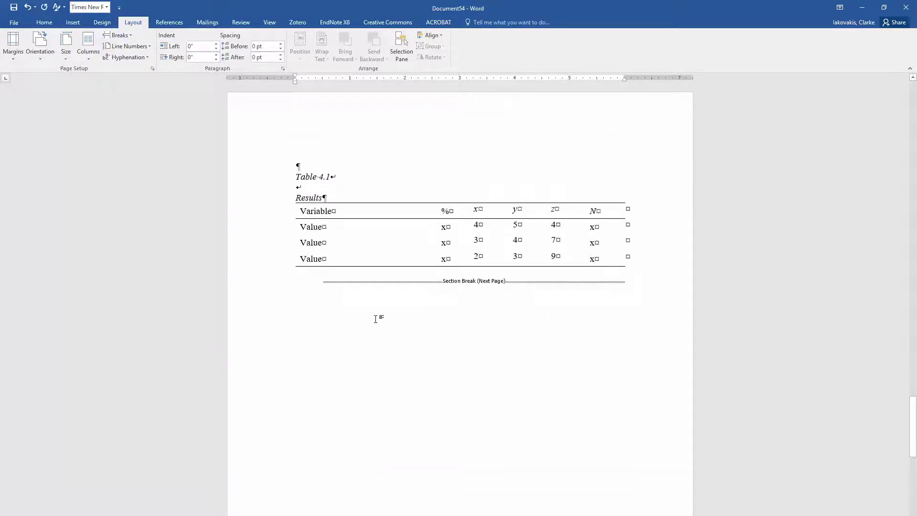
{"action": "scroll", "coordinate": [376, 318], "scroll_direction": "down", "scroll_amount": 6}
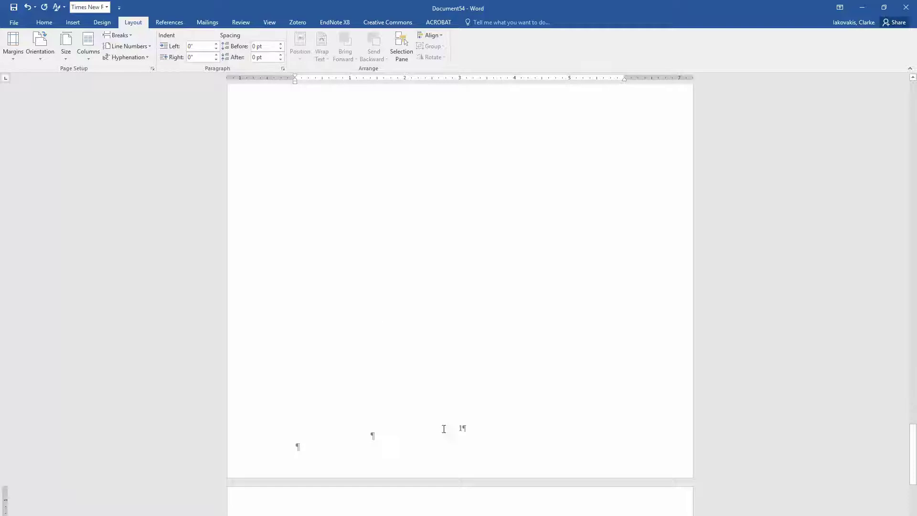
Set the Section 2 footer page numbering to continue from the previous section, so the table page shows 5.
{"action": "double_click", "coordinate": [462, 429]}
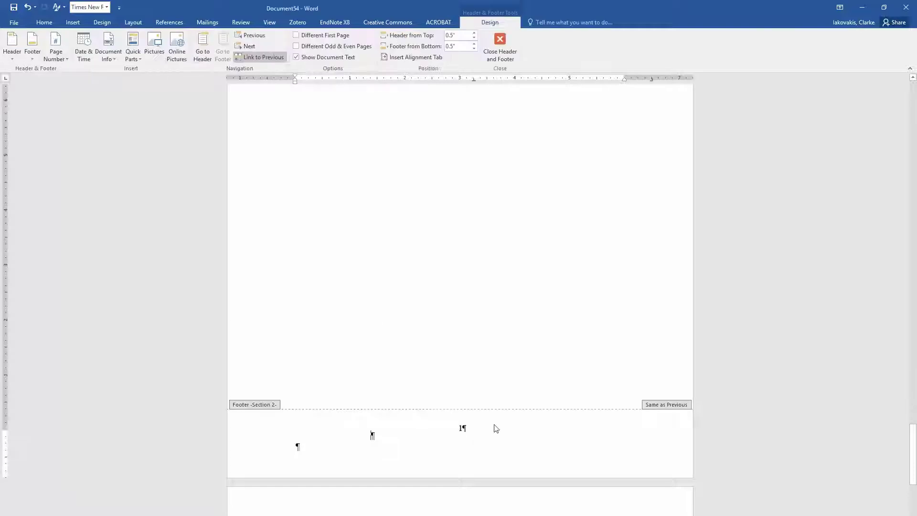
{"action": "left_click", "coordinate": [463, 429]}
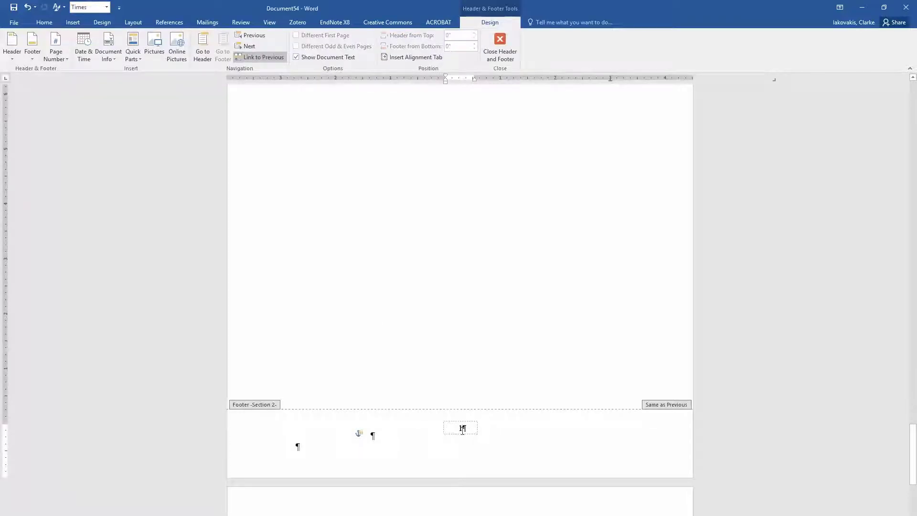
{"action": "key", "text": "BackSpace"}
{"action": "right_click", "coordinate": [462, 428]}
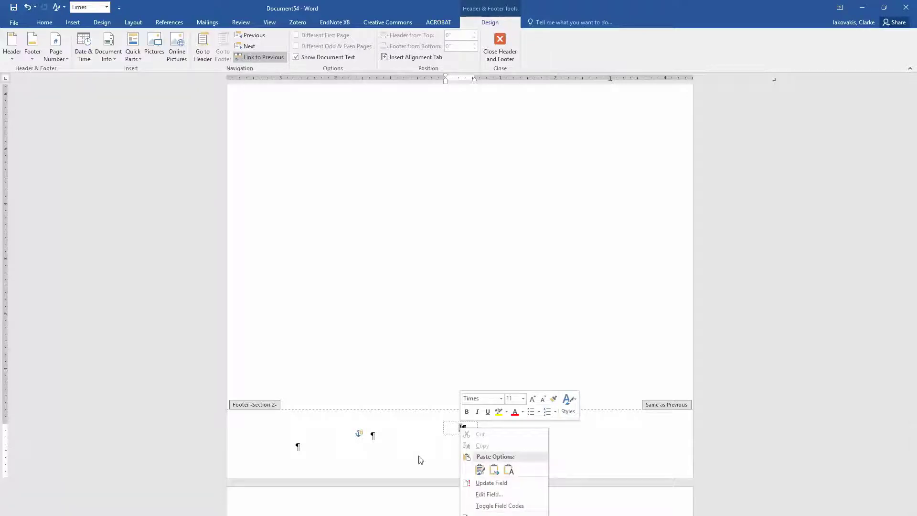
{"action": "left_click", "coordinate": [501, 514]}
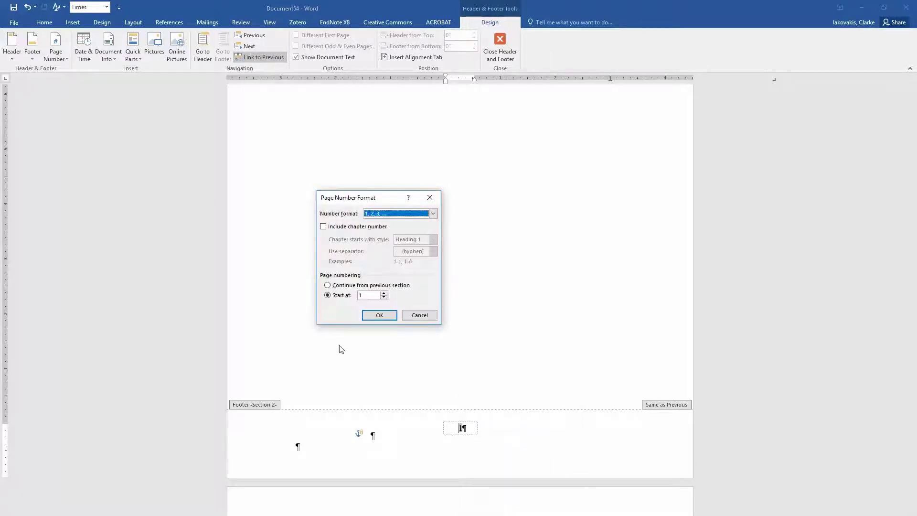
{"action": "left_click", "coordinate": [328, 285]}
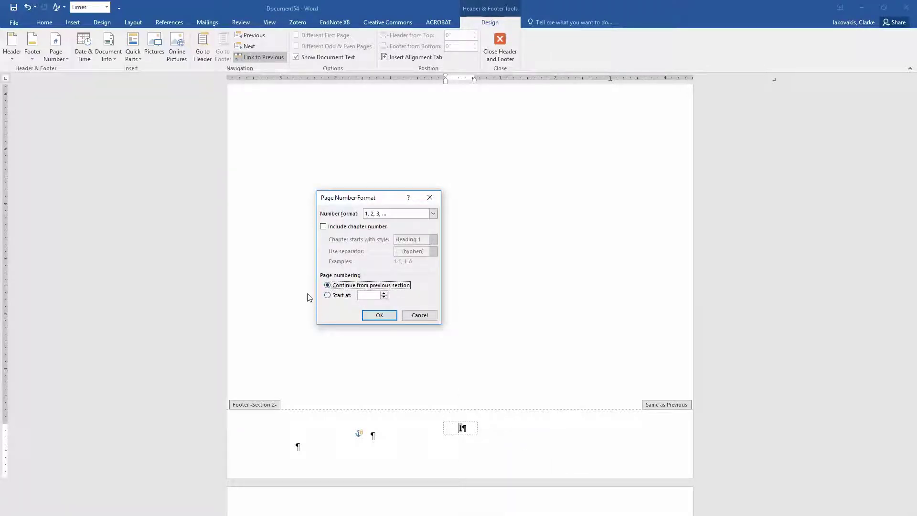
{"action": "left_click", "coordinate": [386, 314]}
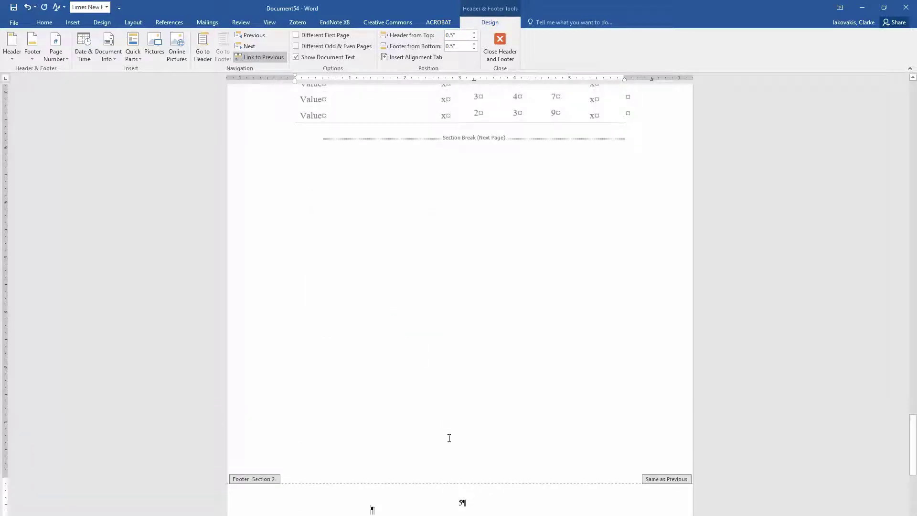
{"action": "scroll", "coordinate": [454, 434], "scroll_direction": "down", "scroll_amount": 3}
Turn off Link to Previous for the Section 2 footer so it is no longer Same as Previous.
{"action": "scroll", "coordinate": [465, 363], "scroll_direction": "up", "scroll_amount": 12}
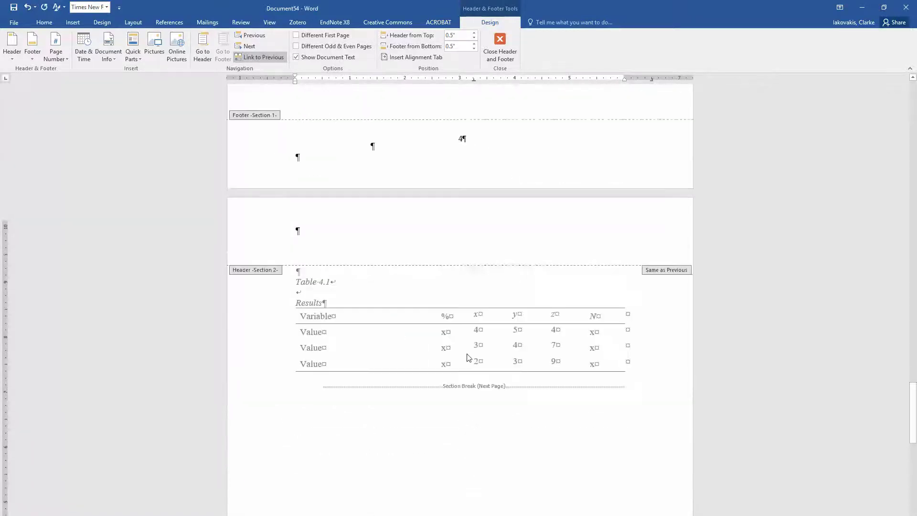
{"action": "scroll", "coordinate": [473, 350], "scroll_direction": "down", "scroll_amount": 10}
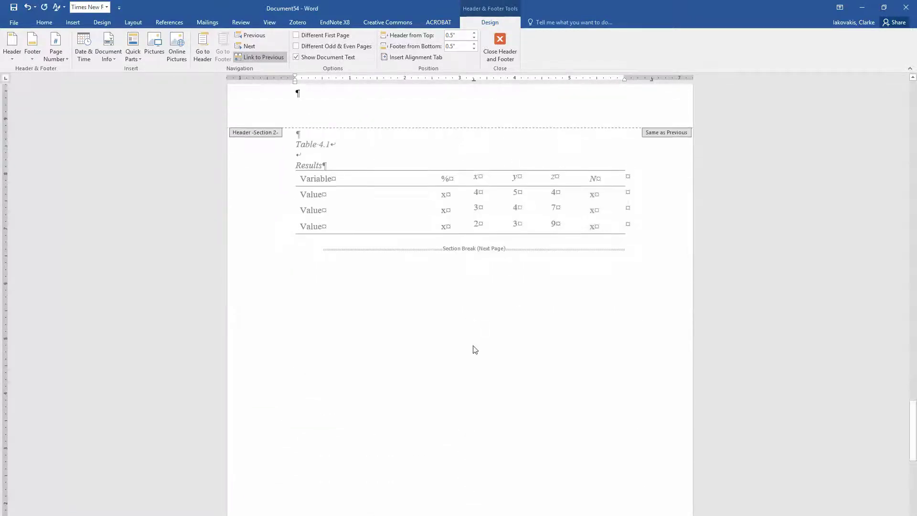
{"action": "left_click", "coordinate": [463, 475]}
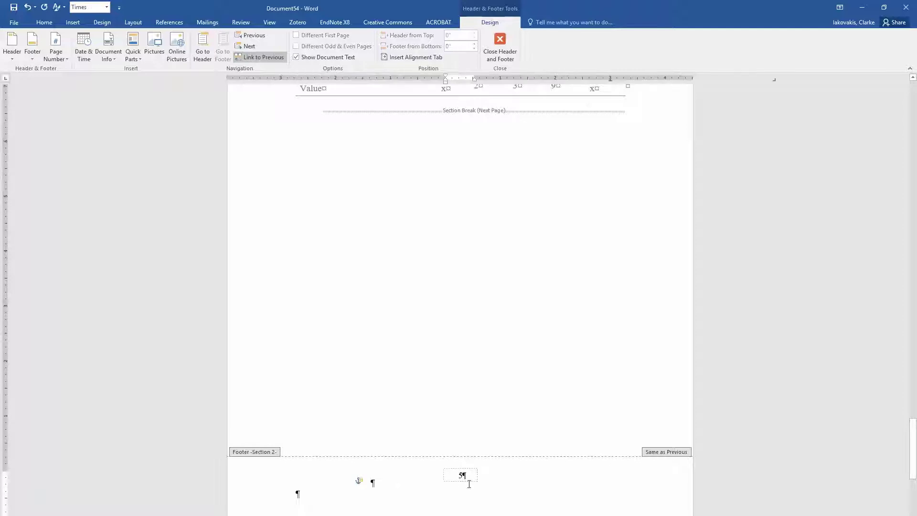
{"action": "left_click", "coordinate": [254, 58]}
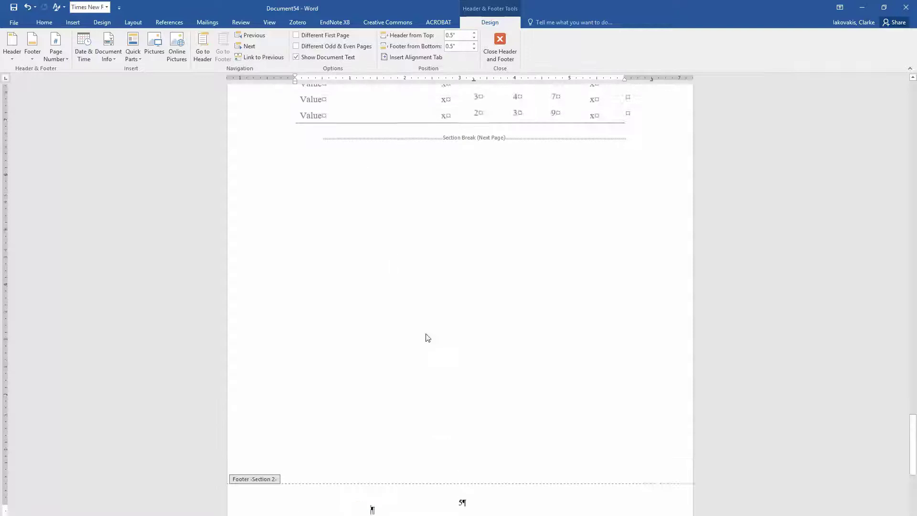
{"action": "scroll", "coordinate": [468, 370], "scroll_direction": "down", "scroll_amount": 3}
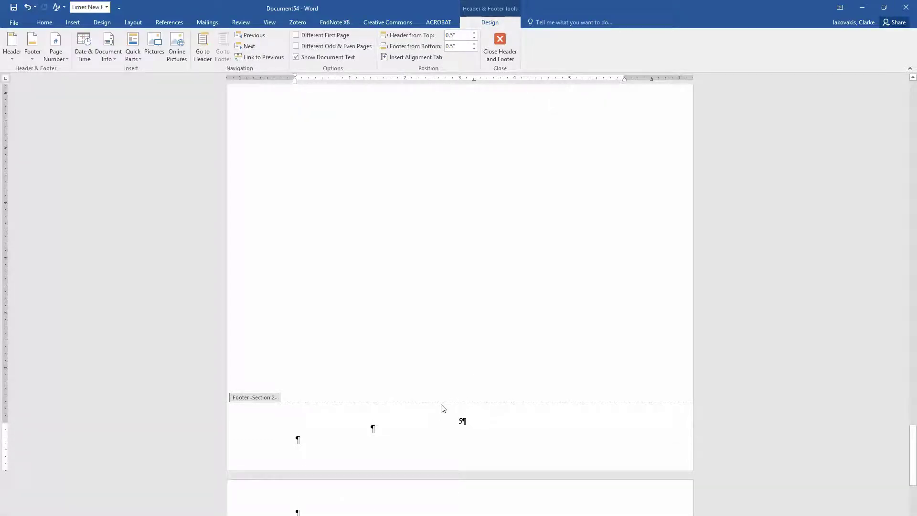
Set the Section 3 footer page number to continue from the previous section, changing it from 1 to 6.
{"action": "scroll", "coordinate": [439, 404], "scroll_direction": "down", "scroll_amount": 5}
{"action": "scroll", "coordinate": [426, 362], "scroll_direction": "down", "scroll_amount": 4}
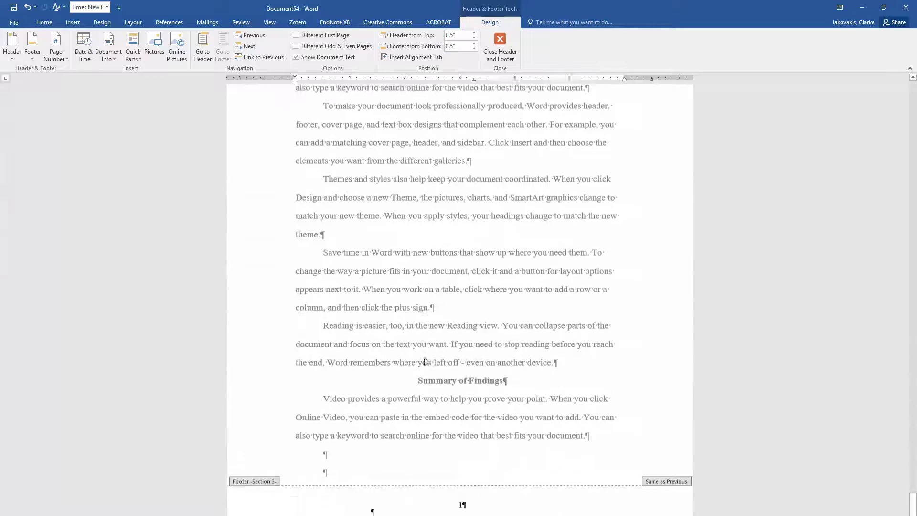
{"action": "left_click", "coordinate": [463, 502]}
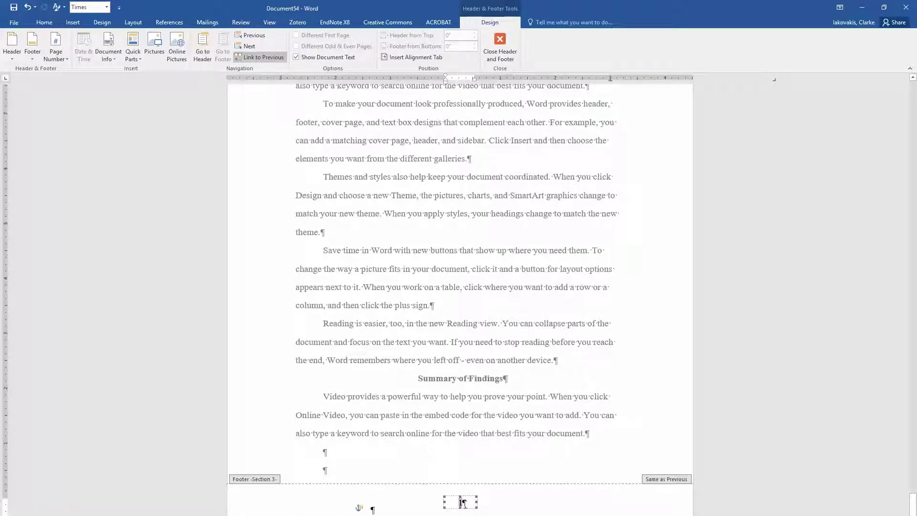
{"action": "right_click", "coordinate": [462, 502]}
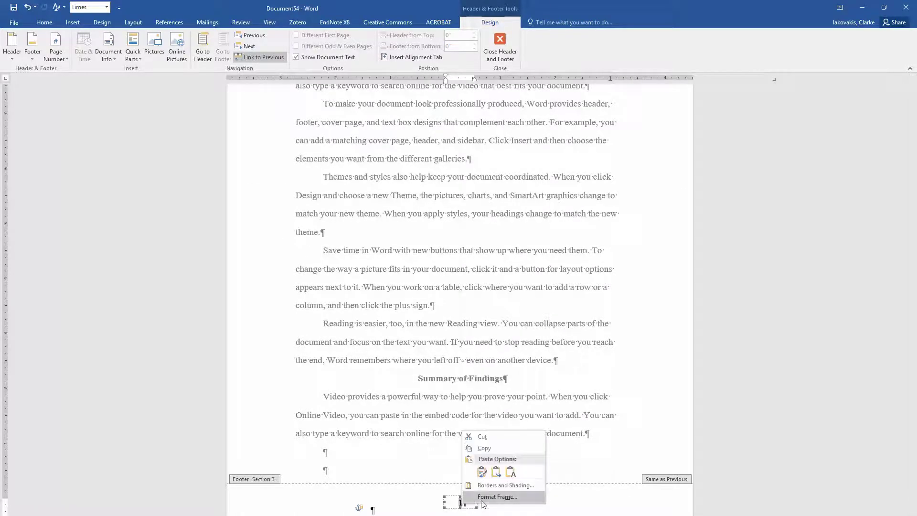
{"action": "left_click", "coordinate": [462, 507]}
{"action": "right_click", "coordinate": [463, 507]}
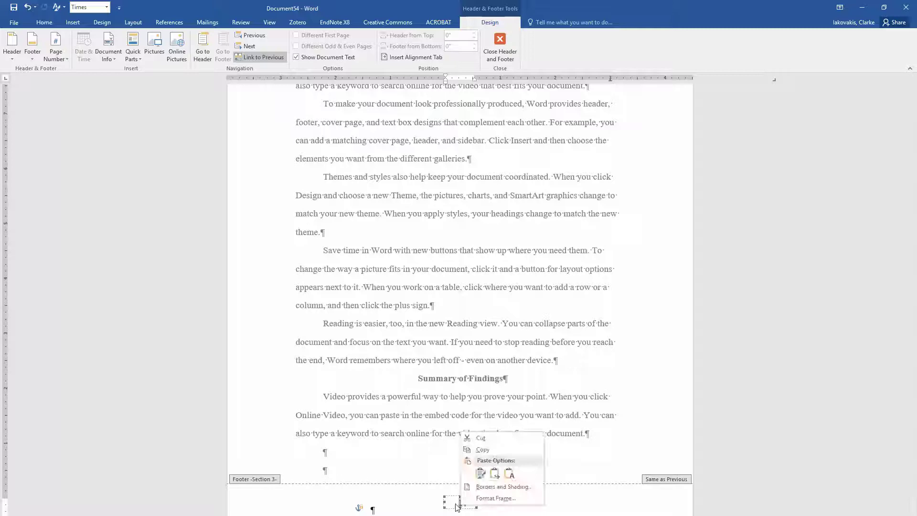
{"action": "left_click", "coordinate": [459, 501]}
{"action": "right_click", "coordinate": [461, 501]}
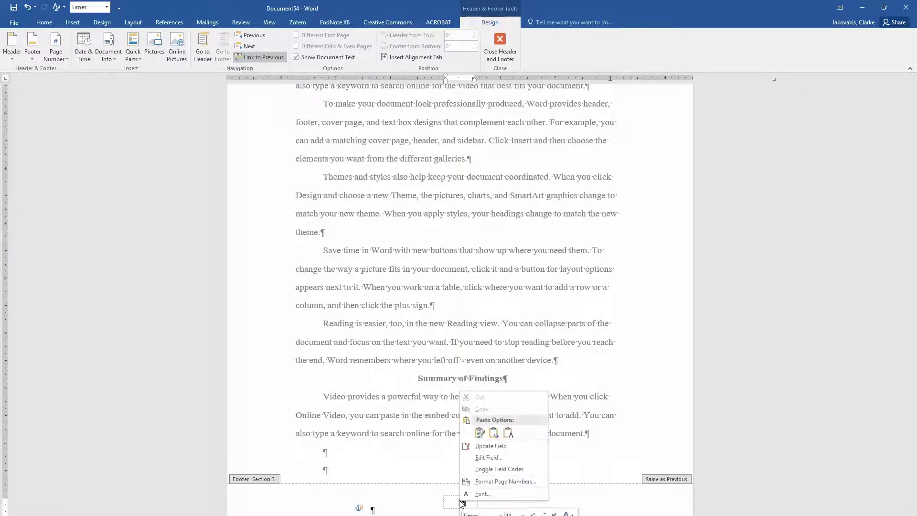
{"action": "left_click", "coordinate": [488, 482]}
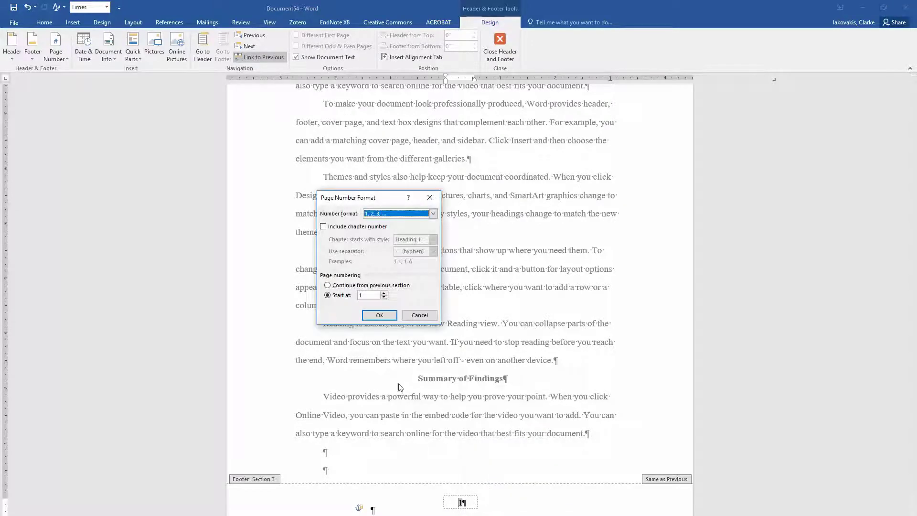
{"action": "left_click", "coordinate": [328, 285]}
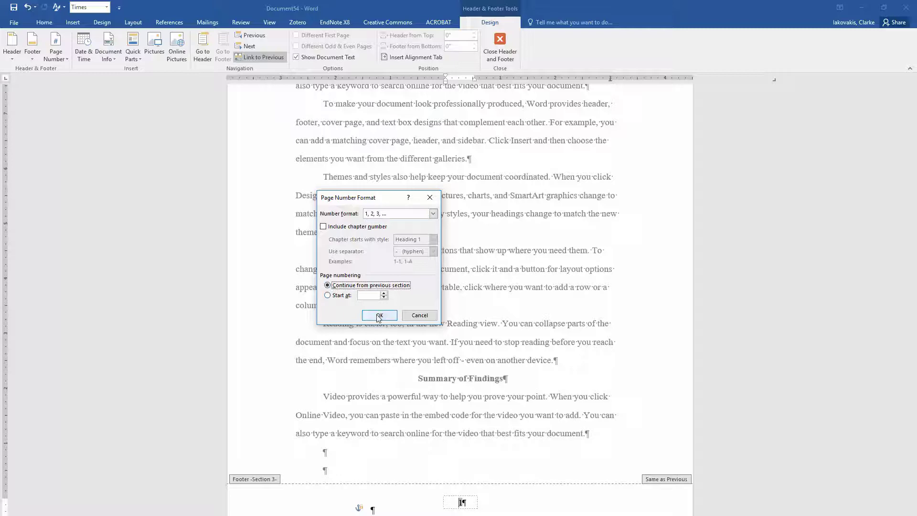
{"action": "left_click", "coordinate": [379, 315]}
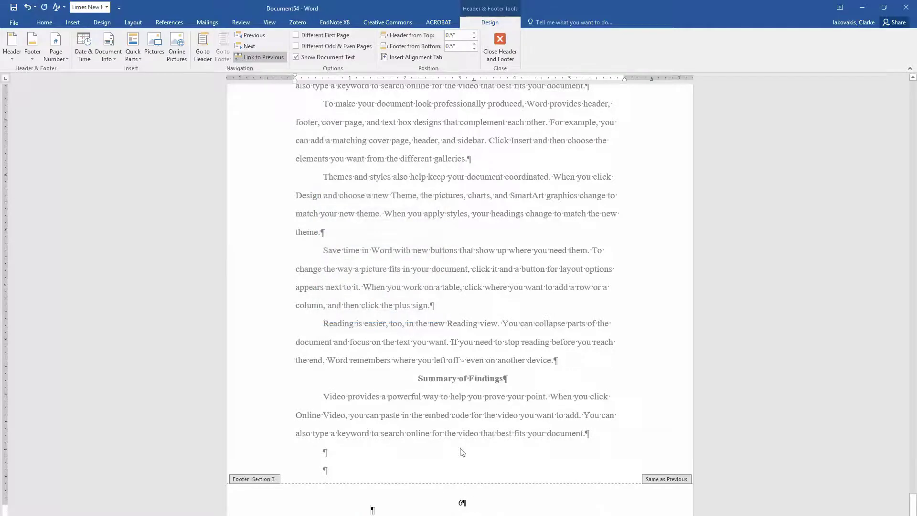
{"action": "scroll", "coordinate": [460, 200], "scroll_direction": "up", "scroll_amount": 6}
Turn off Link to Previous for the Section 3 footer showing page 6.
{"action": "scroll", "coordinate": [451, 477], "scroll_direction": "down", "scroll_amount": 6}
{"action": "left_click", "coordinate": [462, 504]}
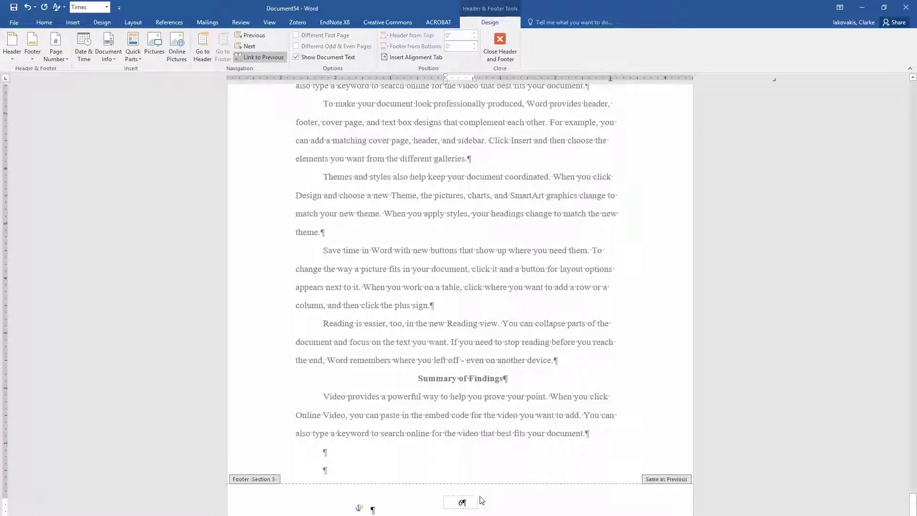
{"action": "left_click", "coordinate": [253, 58]}
Close header and footer editing and return to the Table 4.1 Results page body.
{"action": "scroll", "coordinate": [402, 326], "scroll_direction": "up", "scroll_amount": 6}
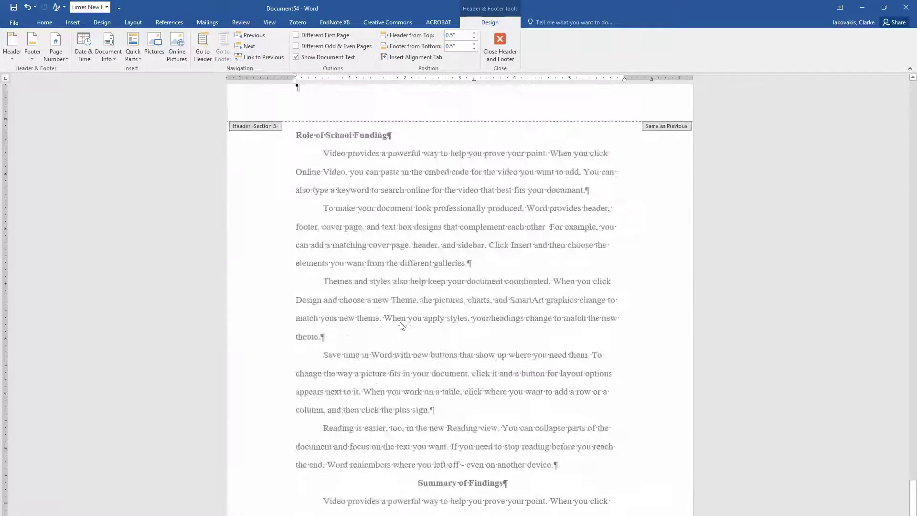
{"action": "scroll", "coordinate": [402, 326], "scroll_direction": "up", "scroll_amount": 8}
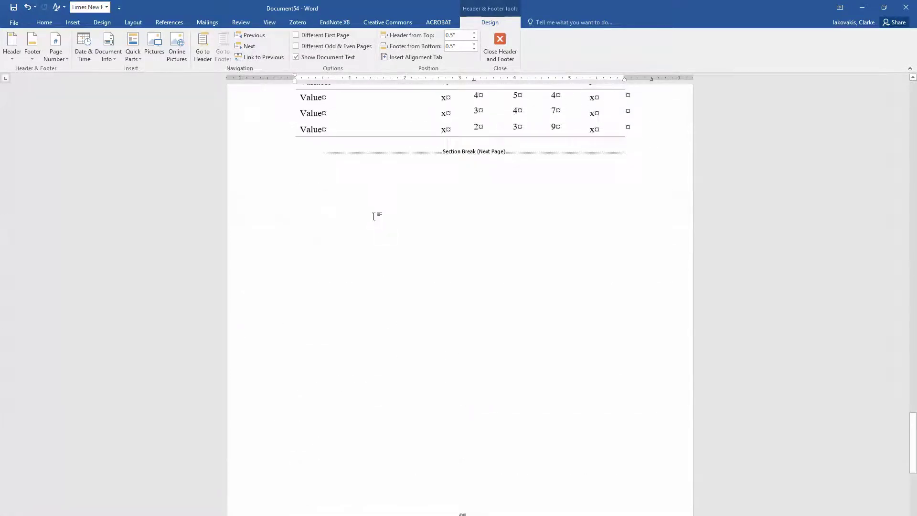
{"action": "double_click", "coordinate": [389, 267]}
Switch the Results table section to Landscape orientation, keeping the surrounding pages portrait.
{"action": "scroll", "coordinate": [317, 252], "scroll_direction": "up", "scroll_amount": 3}
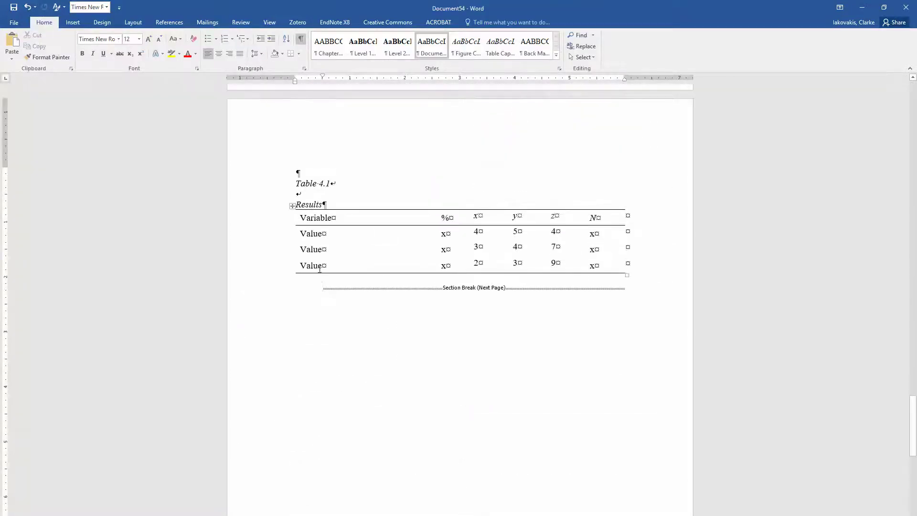
{"action": "left_click", "coordinate": [133, 22]}
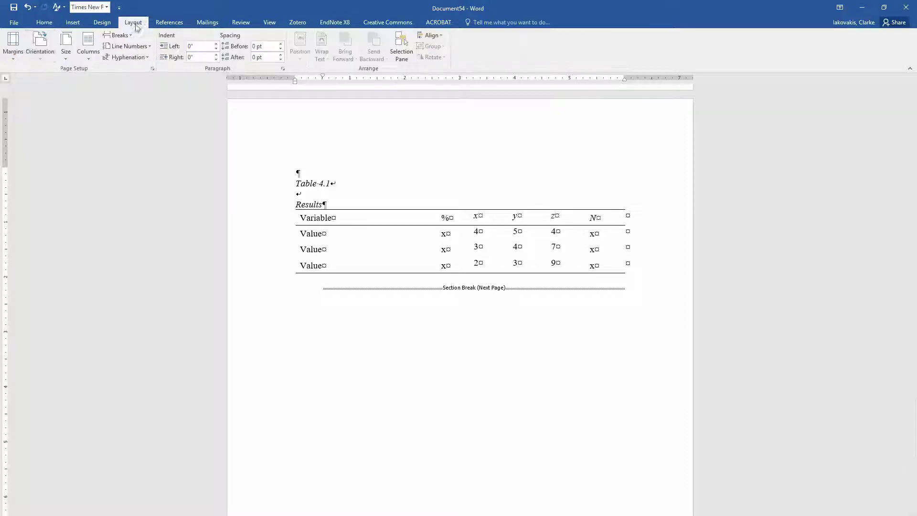
{"action": "left_click", "coordinate": [30, 53]}
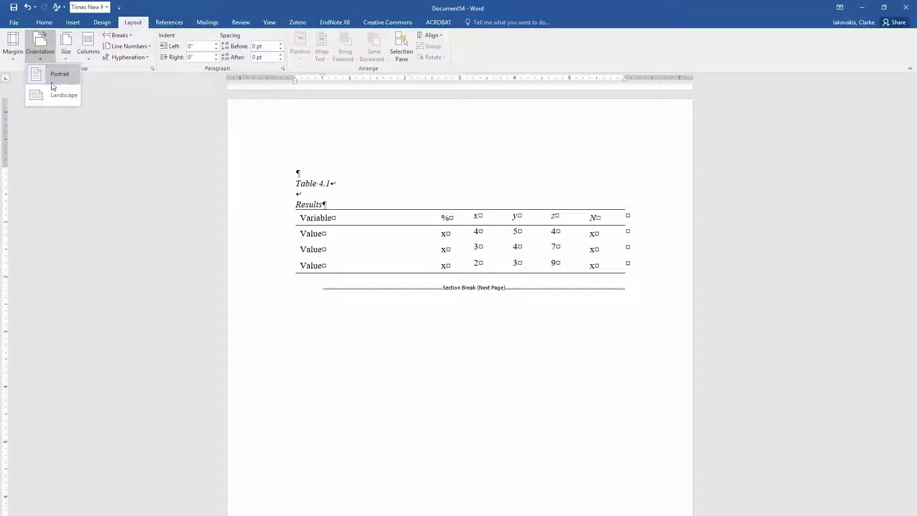
{"action": "left_click", "coordinate": [57, 96]}
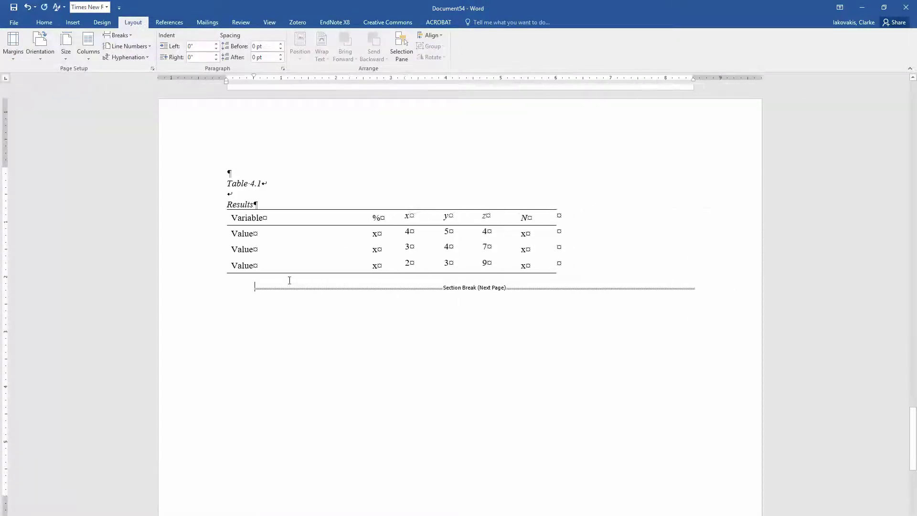
{"action": "scroll", "coordinate": [287, 283], "scroll_direction": "up", "scroll_amount": 6}
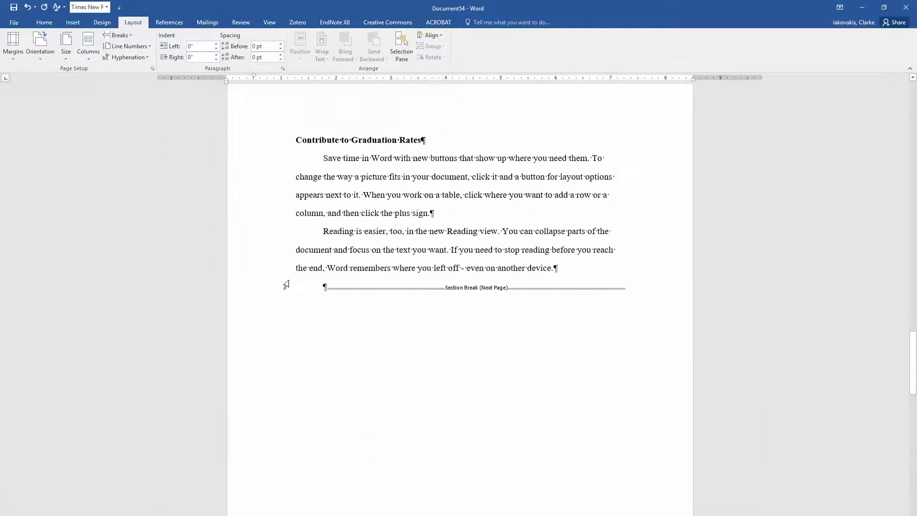
{"action": "scroll", "coordinate": [287, 283], "scroll_direction": "down", "scroll_amount": 9}
{"action": "scroll", "coordinate": [288, 280], "scroll_direction": "down", "scroll_amount": 8}
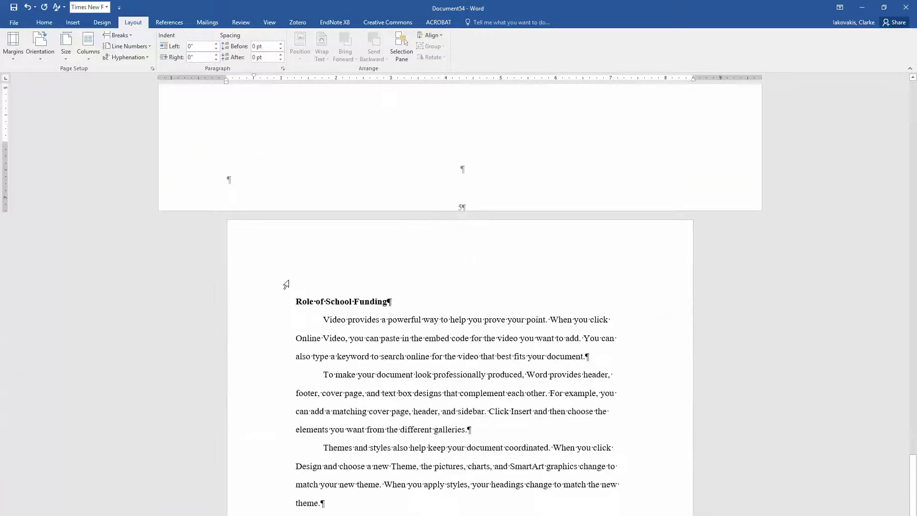
{"action": "scroll", "coordinate": [432, 217], "scroll_direction": "up", "scroll_amount": 1}
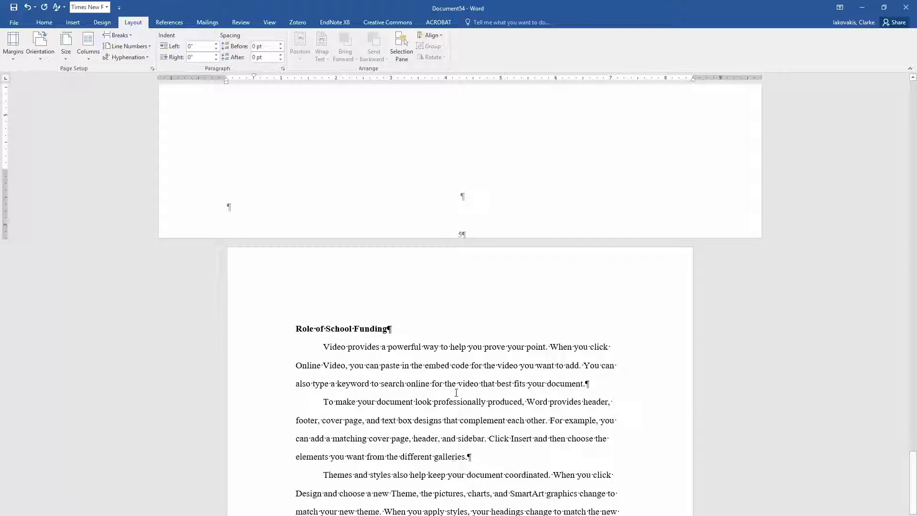
Drag the landscape page's Section 2 footer page number higher within the footer.
{"action": "double_click", "coordinate": [461, 234]}
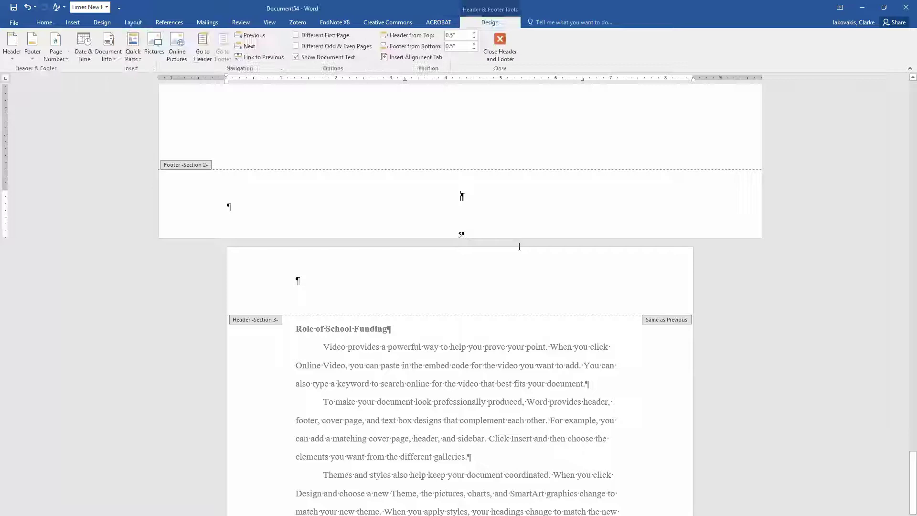
{"action": "left_click", "coordinate": [462, 232]}
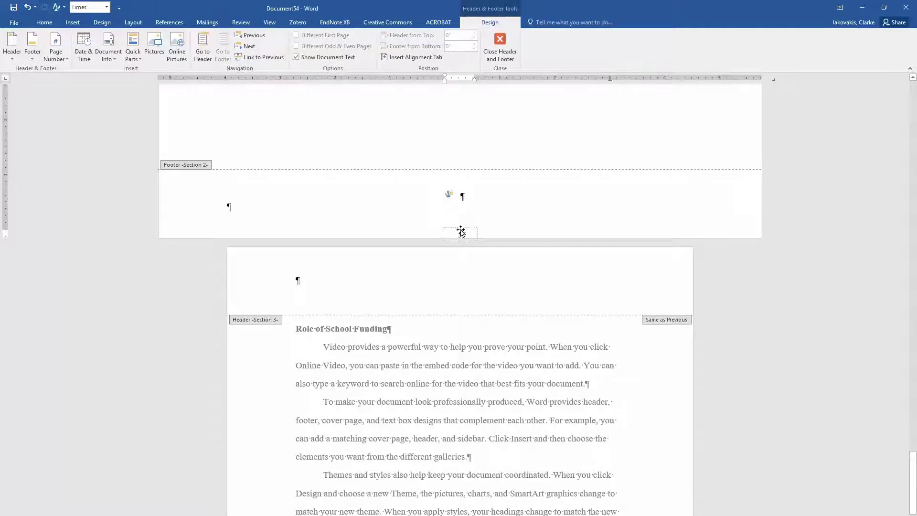
{"action": "left_click_drag", "start_coordinate": [461, 232], "coordinate": [461, 195]}
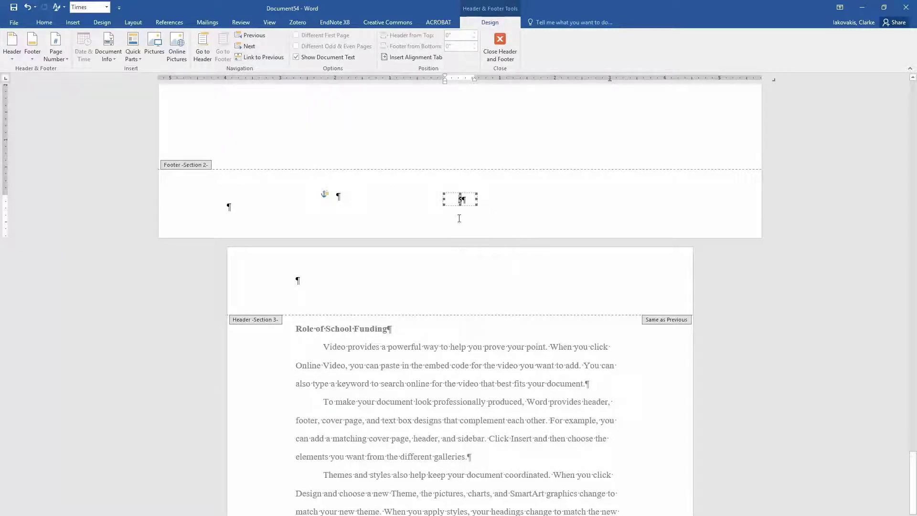
{"action": "scroll", "coordinate": [485, 231], "scroll_direction": "up", "scroll_amount": 5}
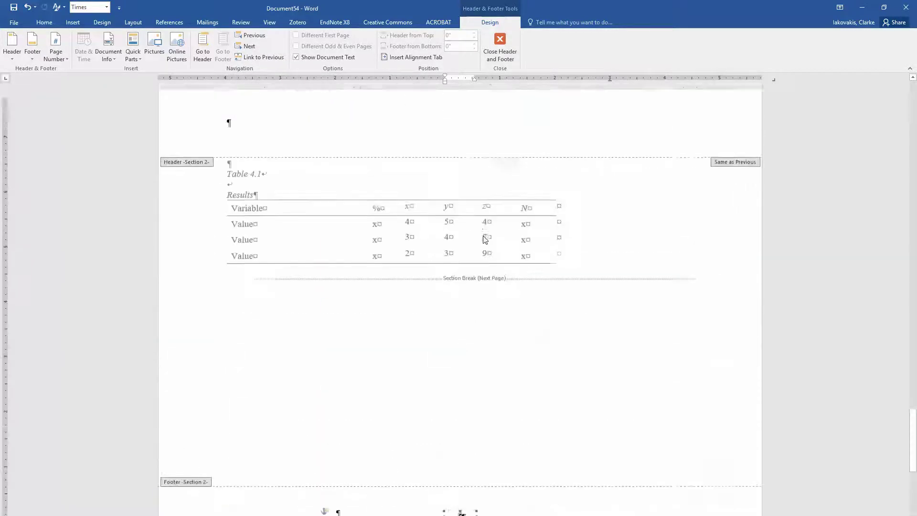
{"action": "scroll", "coordinate": [463, 185], "scroll_direction": "down", "scroll_amount": 15}
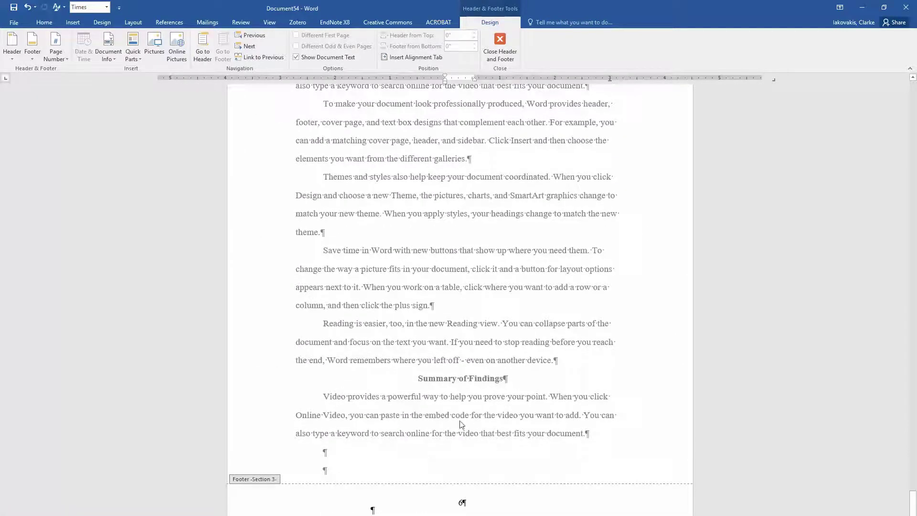
Confirm the landscape page's footer numbering continues from the previous section, showing page 5.
{"action": "scroll", "coordinate": [460, 496], "scroll_direction": "up", "scroll_amount": 5}
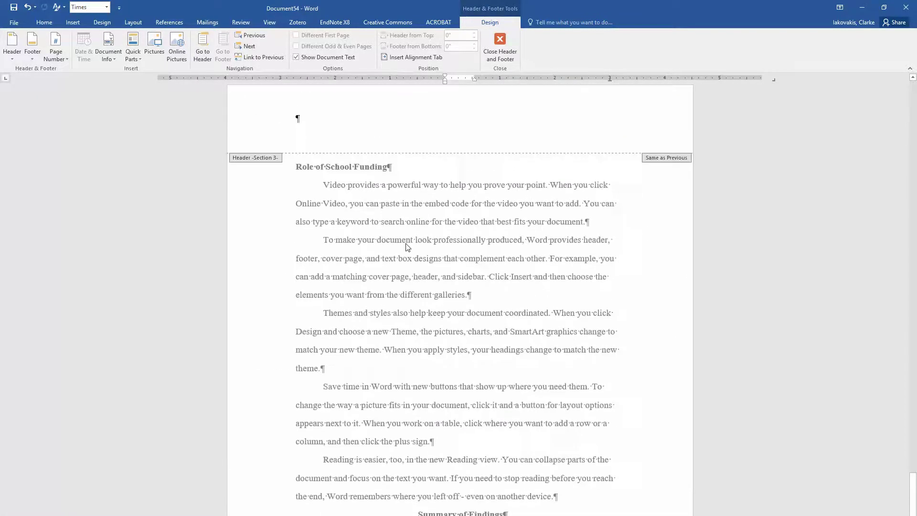
{"action": "left_click", "coordinate": [460, 146]}
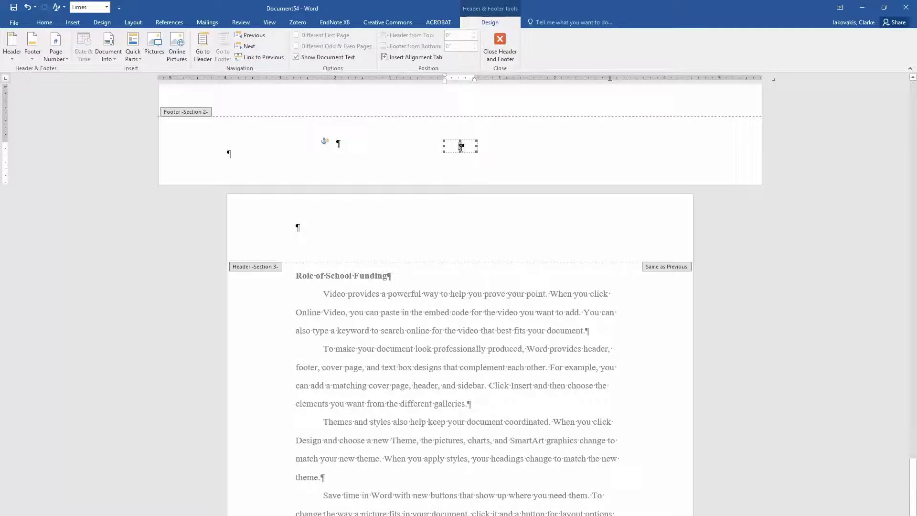
{"action": "right_click", "coordinate": [460, 146]}
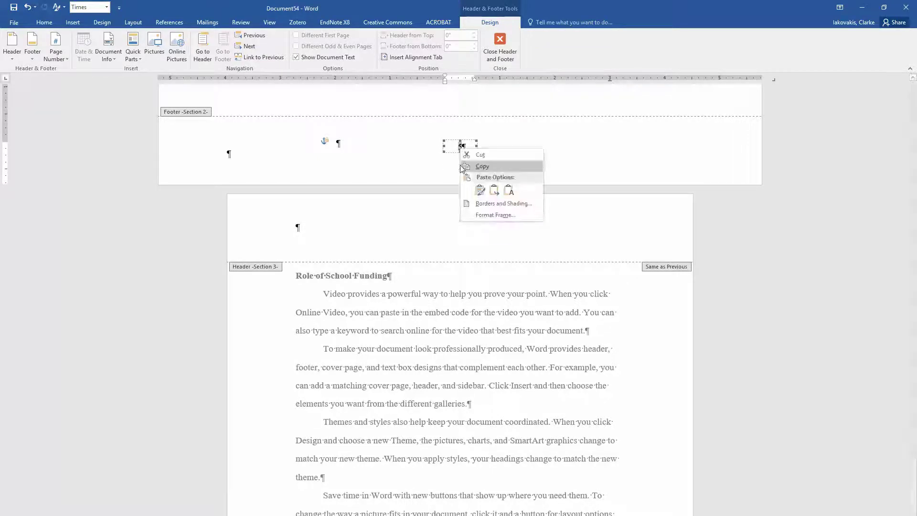
{"action": "key", "text": "Escape"}
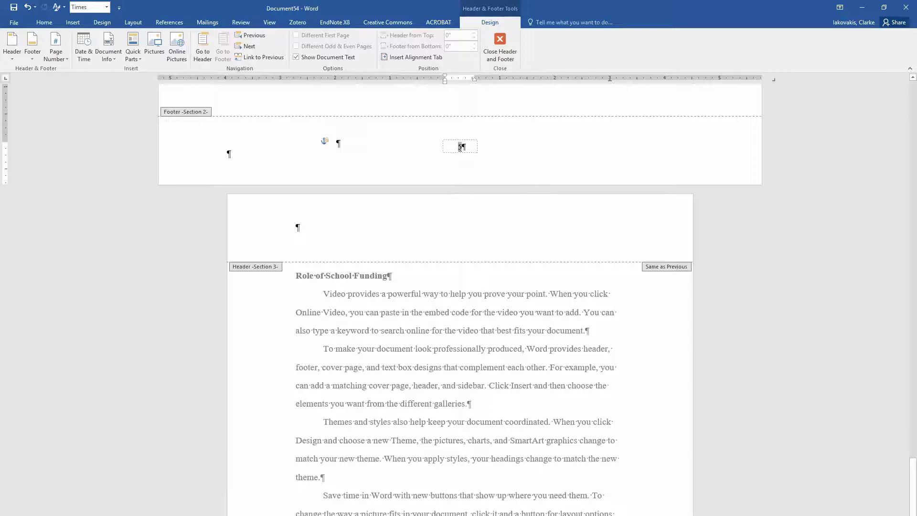
{"action": "right_click", "coordinate": [460, 146]}
{"action": "left_click", "coordinate": [482, 235]}
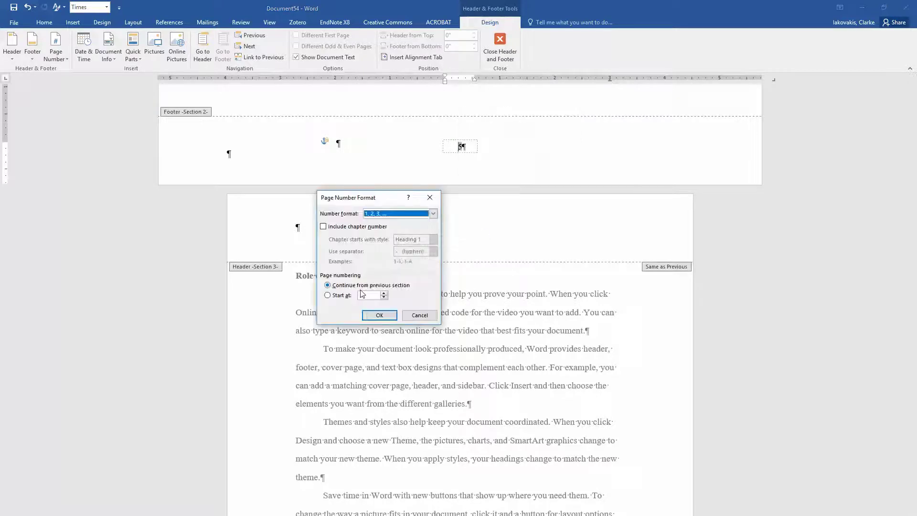
{"action": "left_click", "coordinate": [387, 318]}
Leave footer editing and check the following portrait page is numbered 6.
{"action": "double_click", "coordinate": [408, 289]}
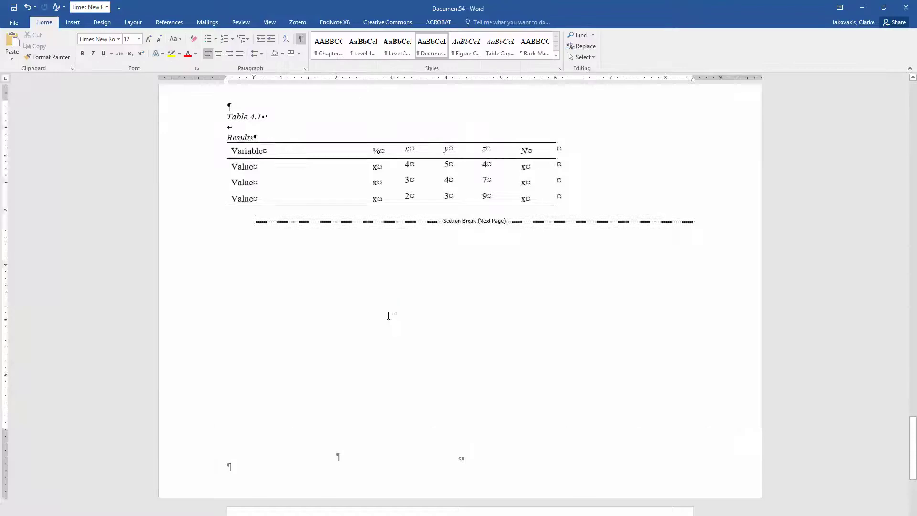
{"action": "scroll", "coordinate": [387, 324], "scroll_direction": "down", "scroll_amount": 15}
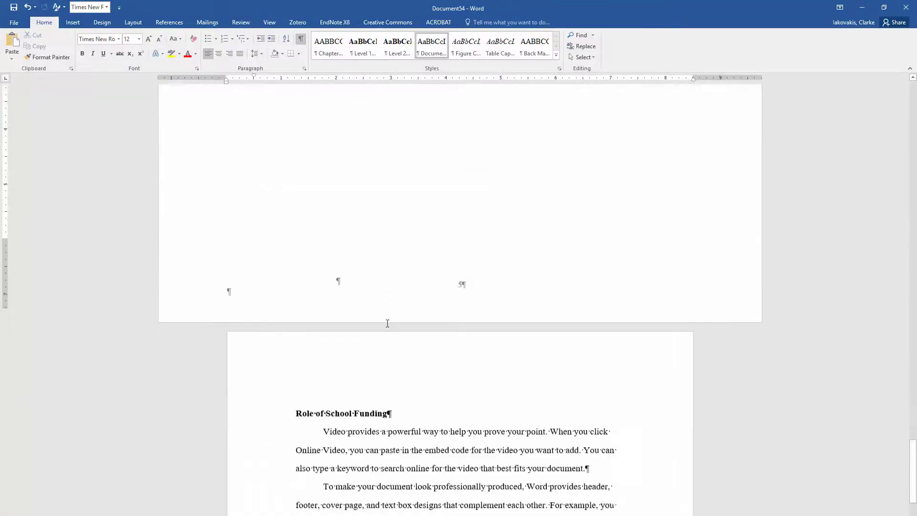
{"action": "scroll", "coordinate": [387, 323], "scroll_direction": "down", "scroll_amount": 1}
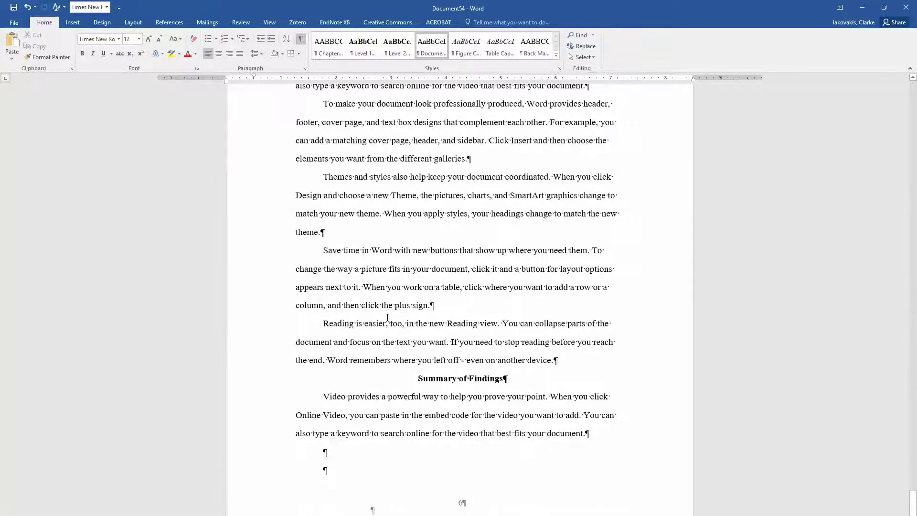